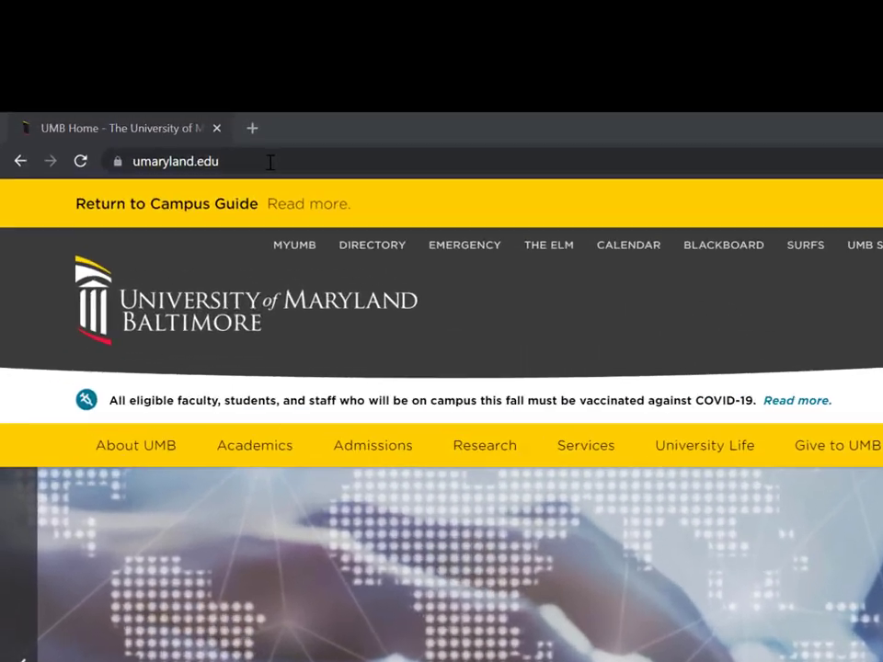
Go to portal.office.com in the browser
click(132, 121)
text(portal.)
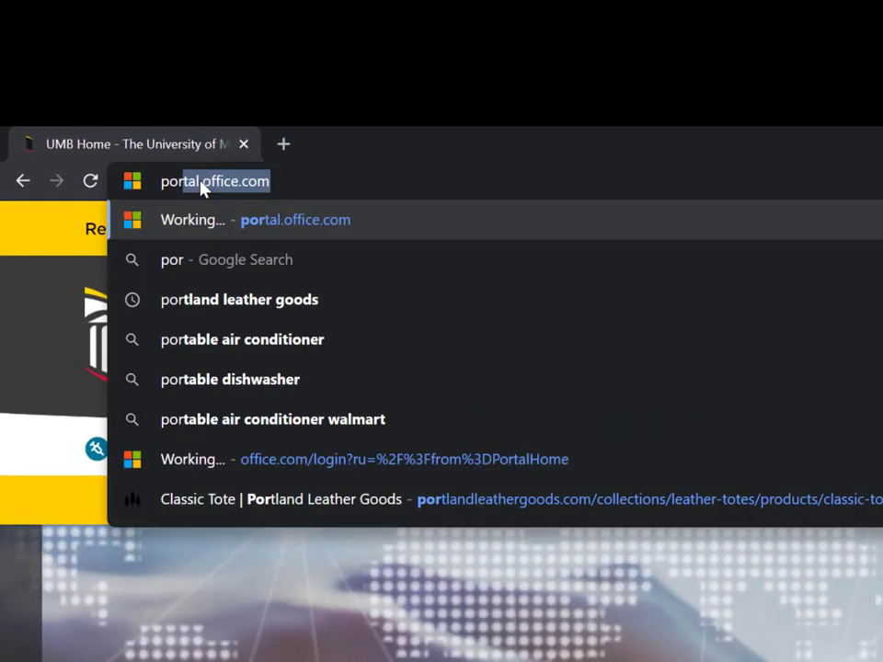
text(officec)
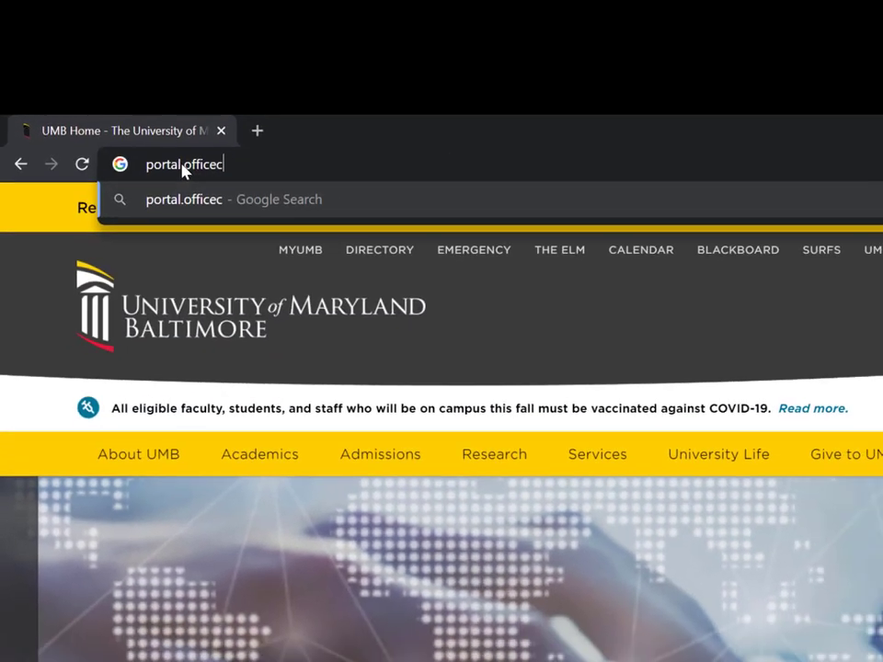
key(BackSpace)
text(.c)
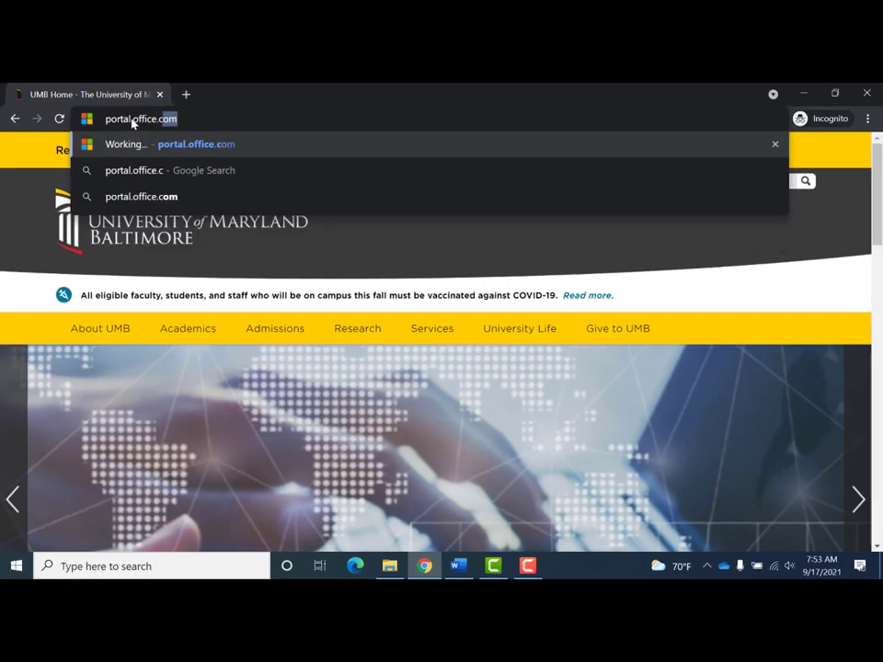
key(Return)
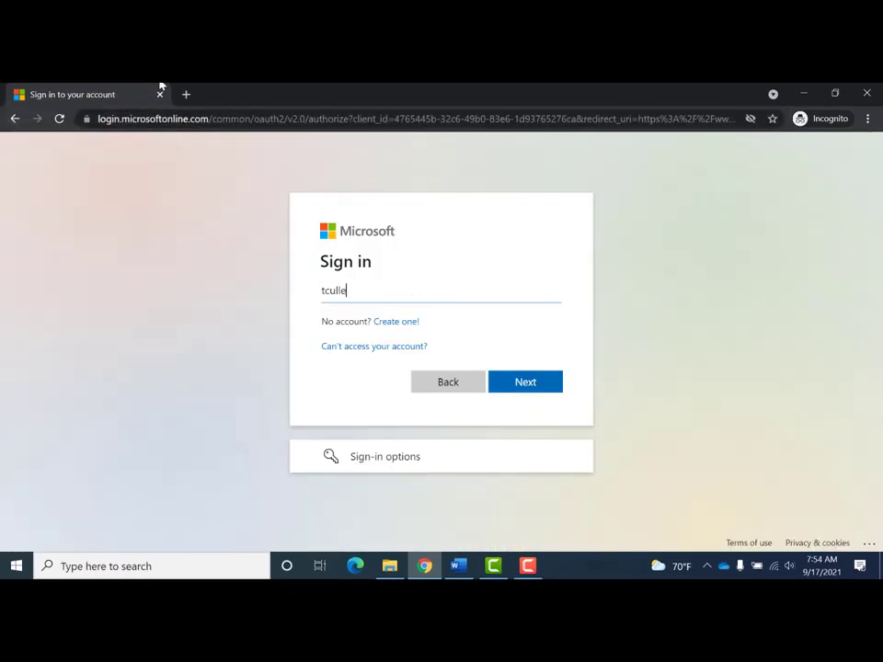
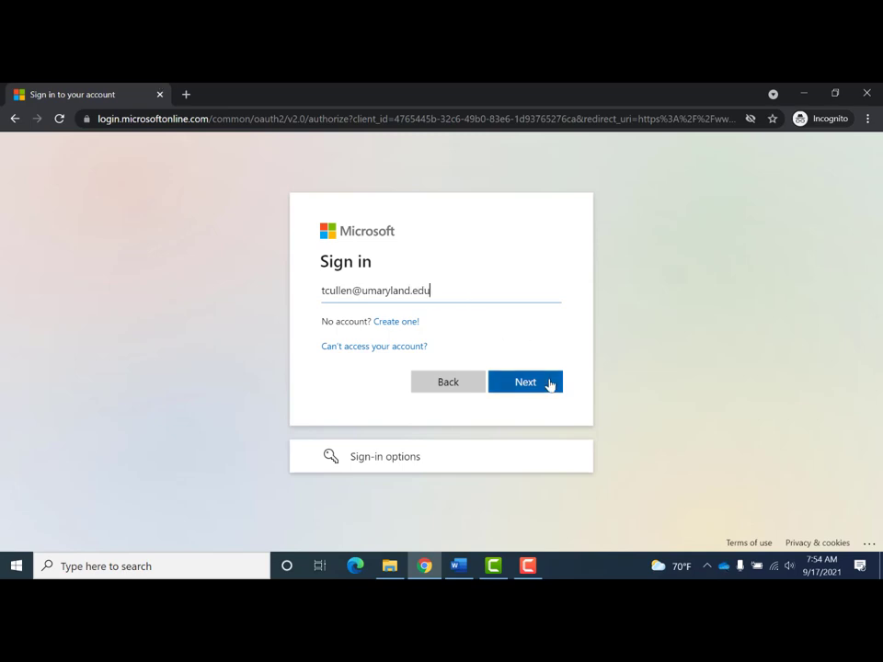
Sign in with the university email account and its password
click(550, 383)
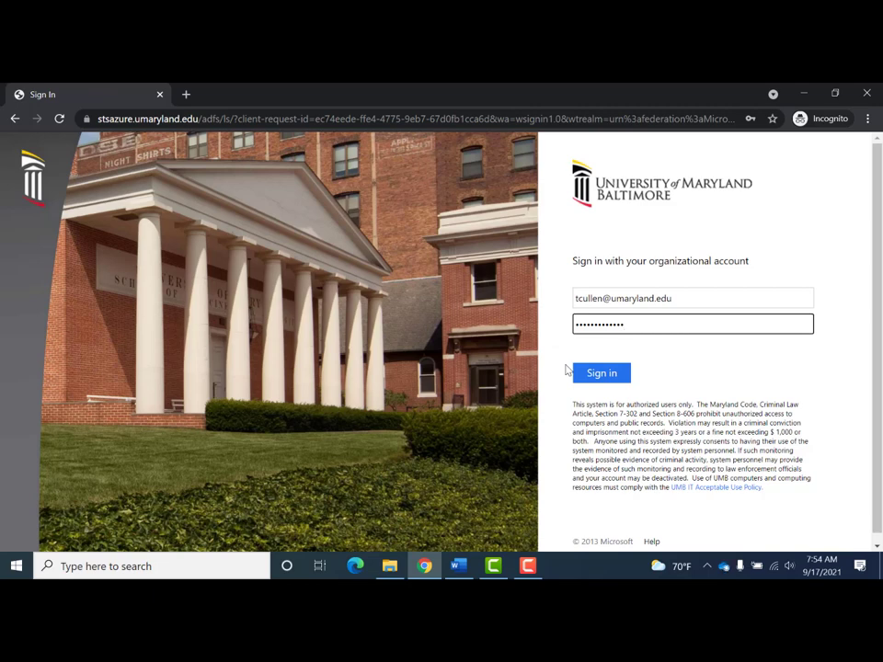
click(584, 375)
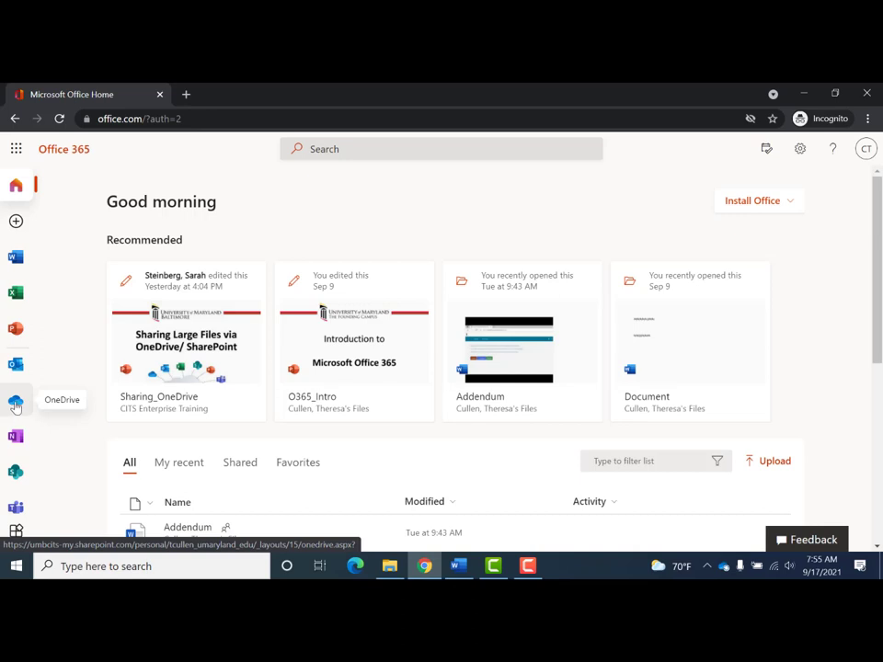
Open OneDrive's My files list and scroll to Addendum.docx, still marked Private
click(15, 405)
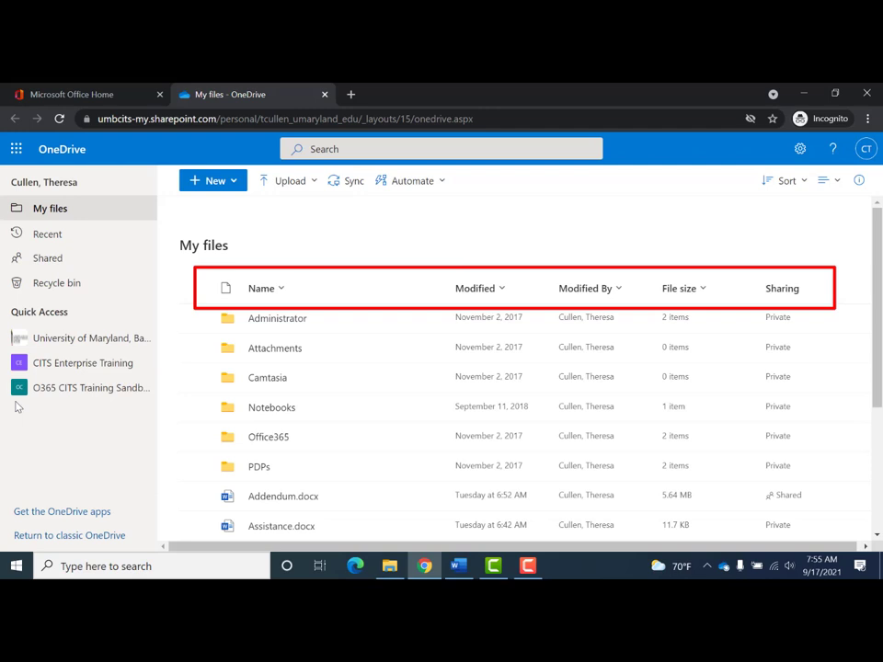
drag(875, 286, 876, 404)
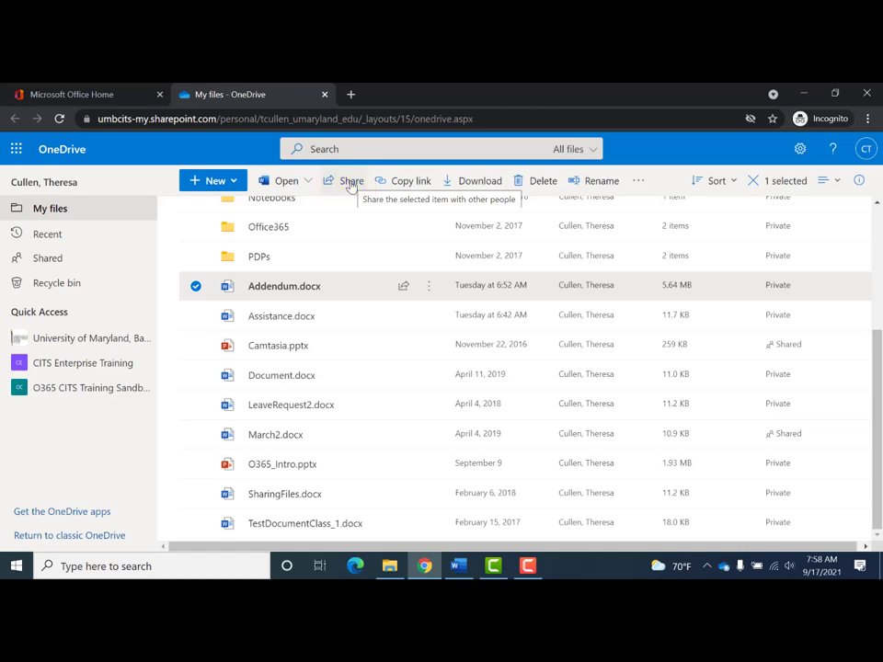
Share Addendum.docx with a colleague and an external Gmail address as recipients
click(350, 184)
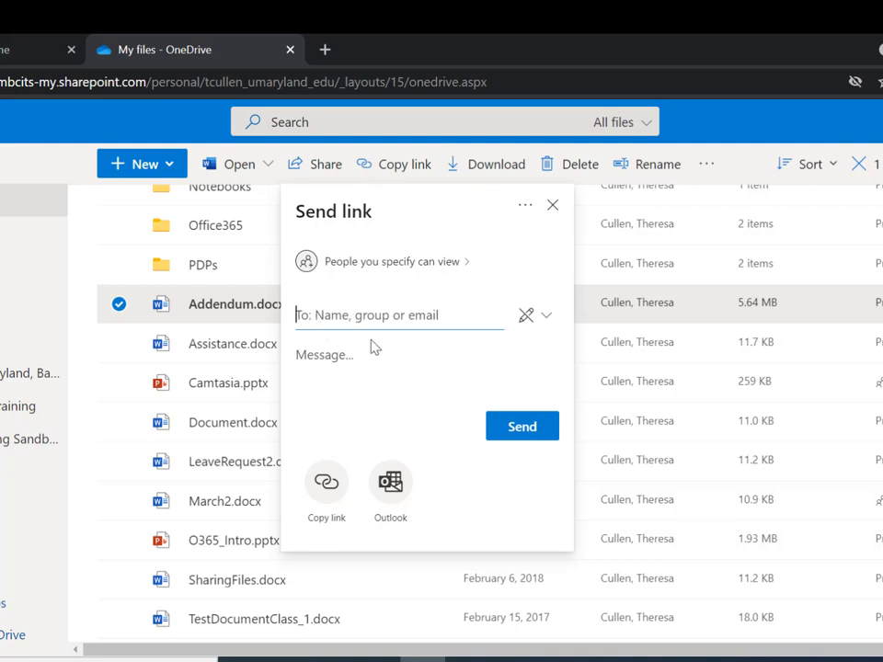
text(tram)
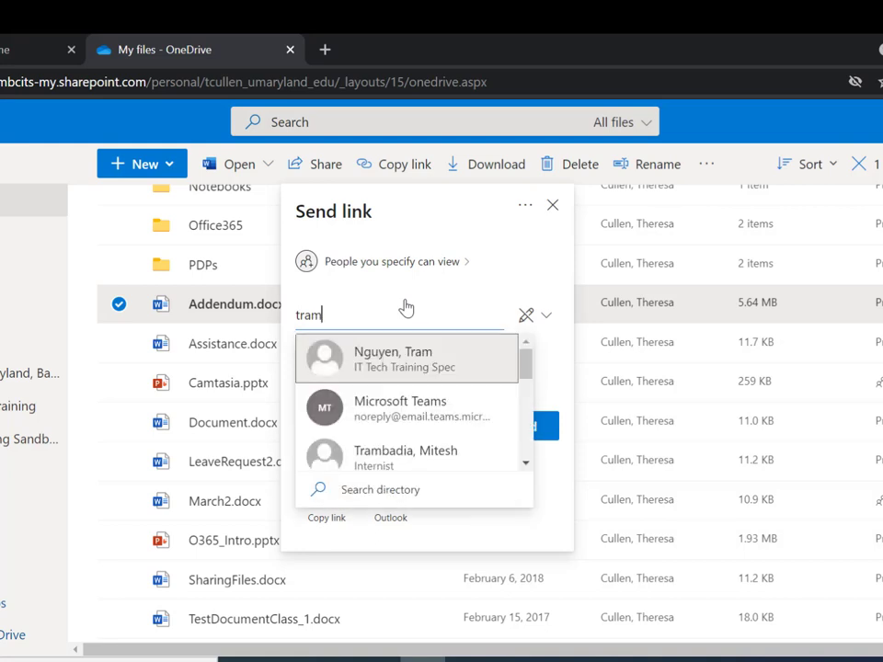
click(376, 361)
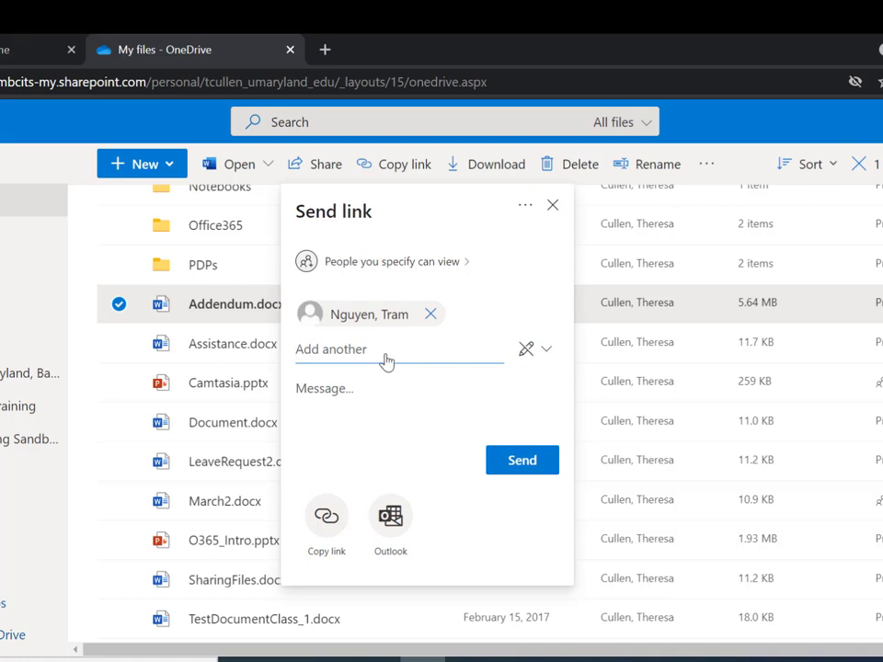
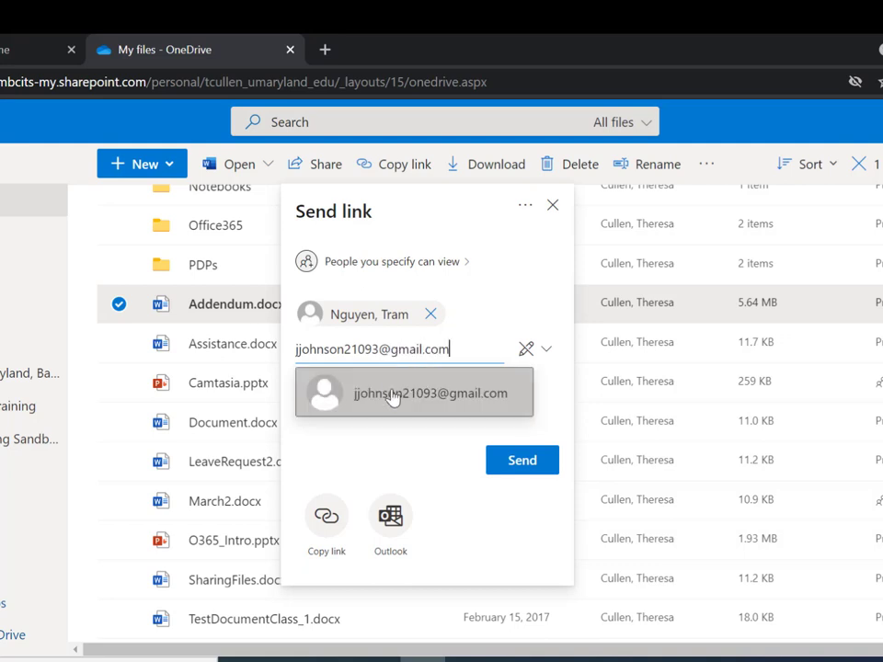
click(393, 395)
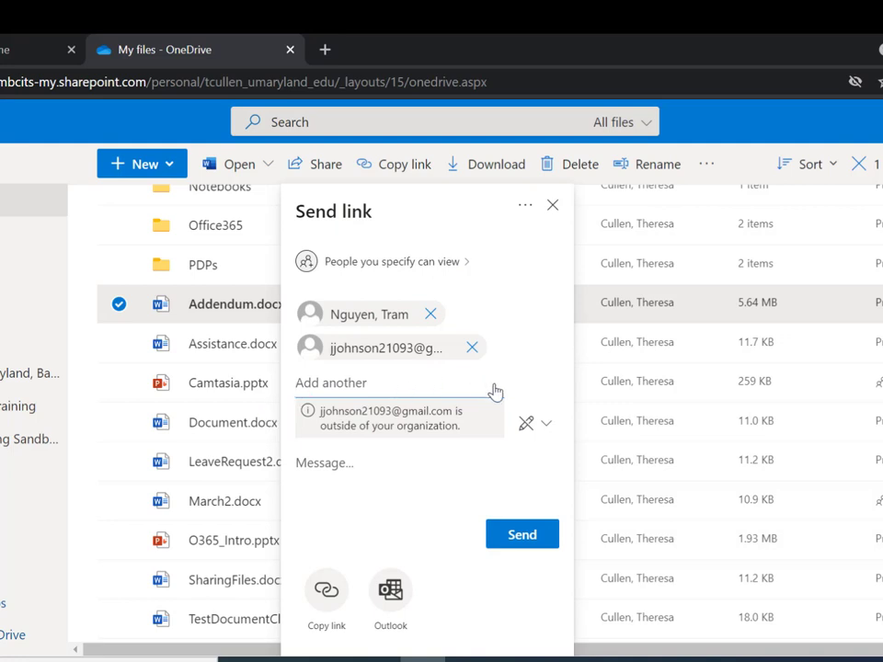
Set the link to Can edit, add the message 'Here is the file.' and send it
click(546, 429)
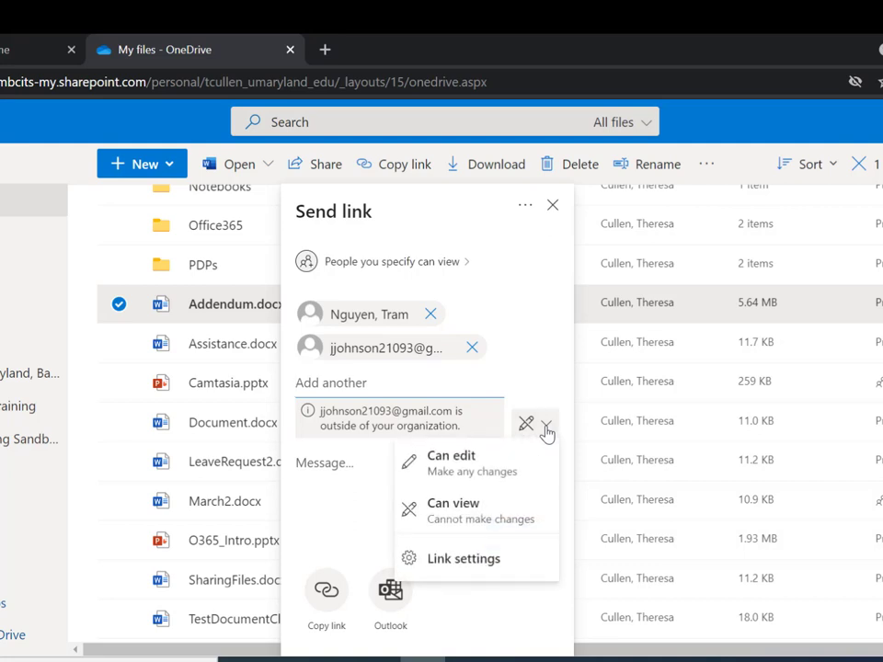
click(493, 469)
click(317, 464)
text(Here is the file.)
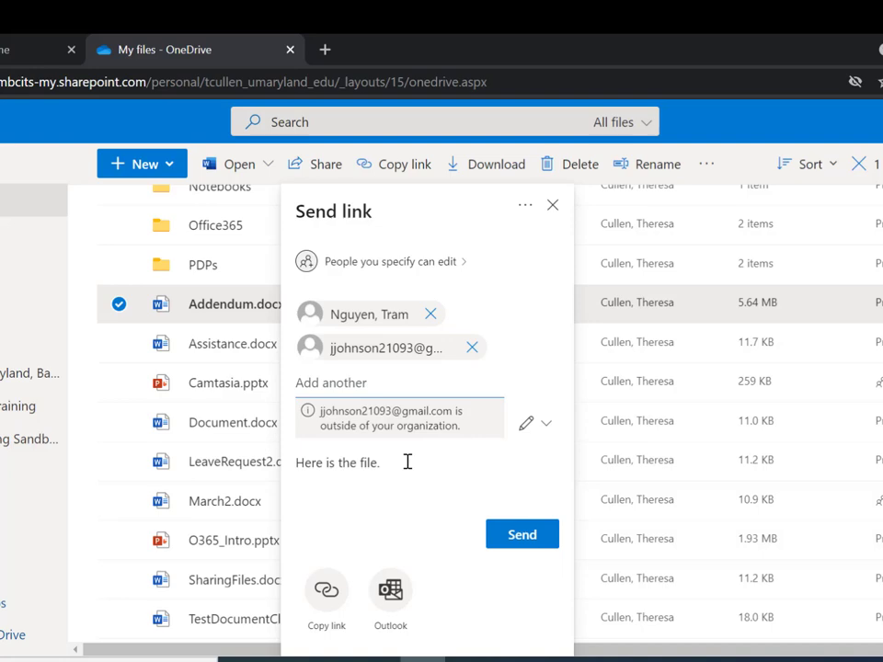
click(512, 536)
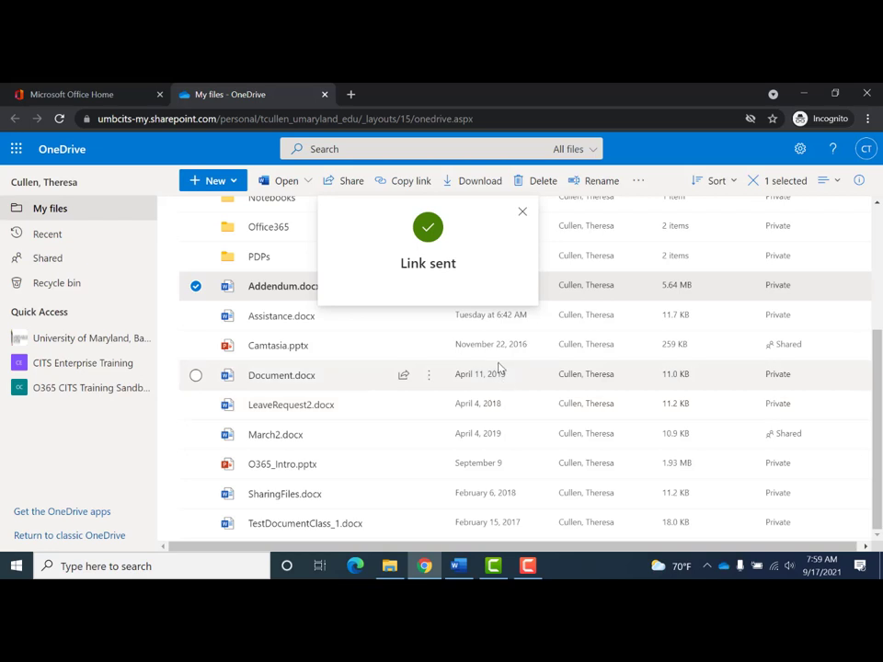
Dismiss the Link sent confirmation and open Manage access for Addendum.docx
click(521, 212)
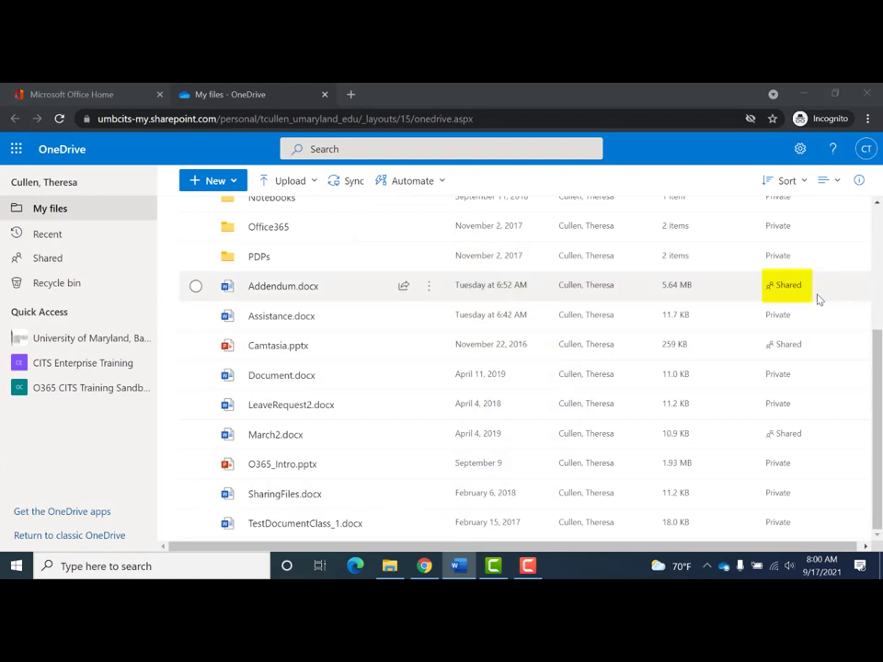
click(429, 289)
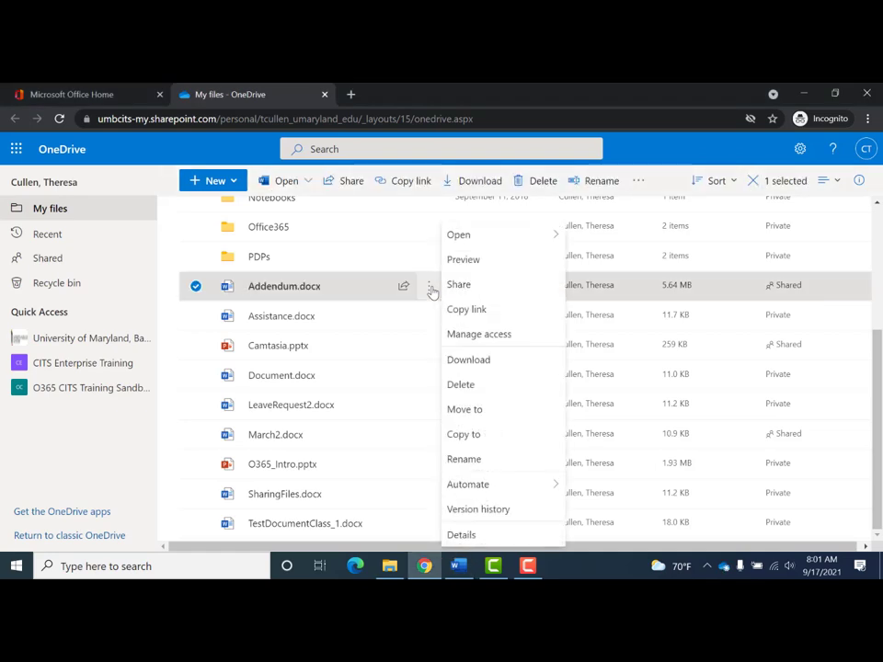
click(479, 335)
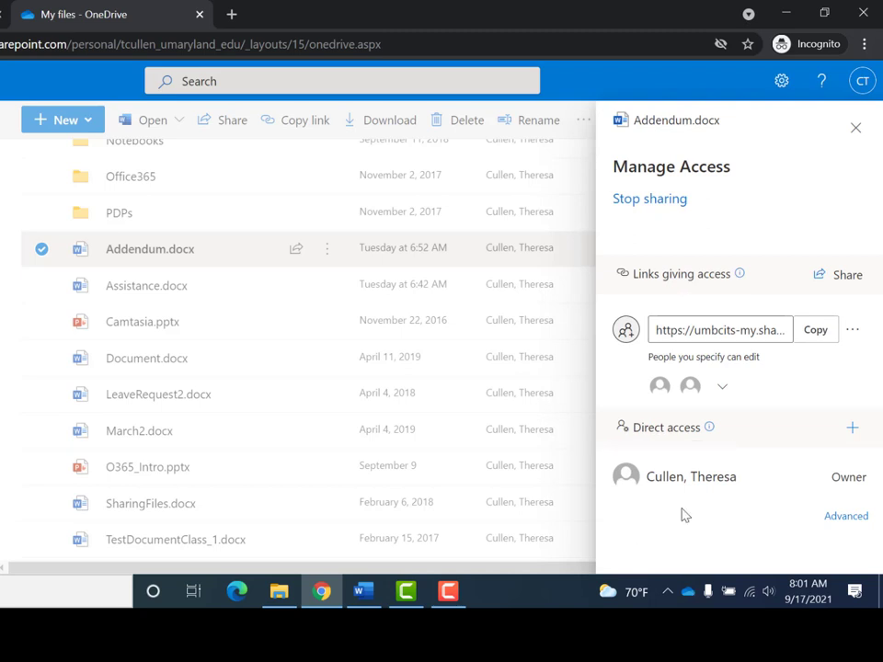
Review who the link works for and remove the colleague's access
click(723, 388)
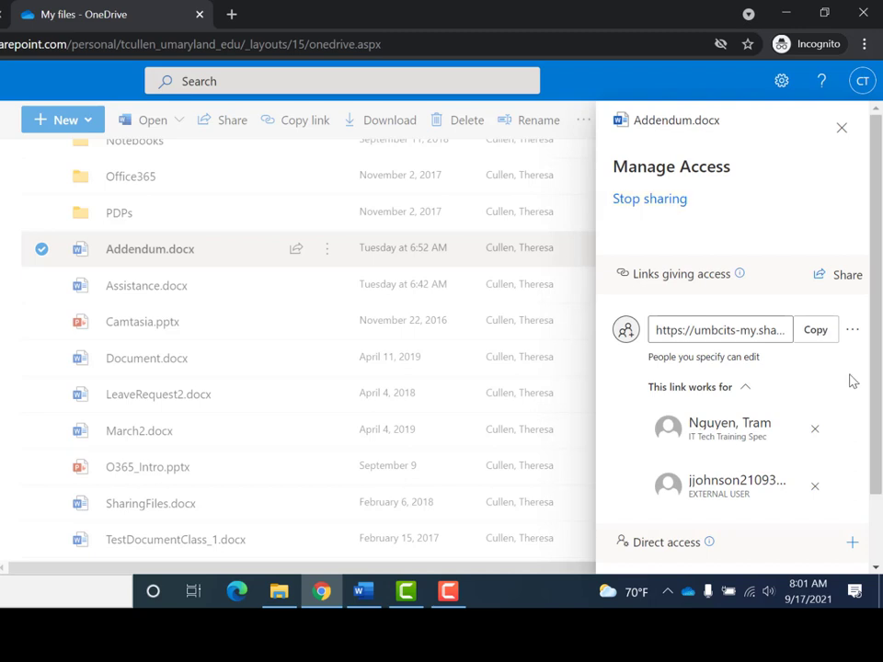
click(813, 431)
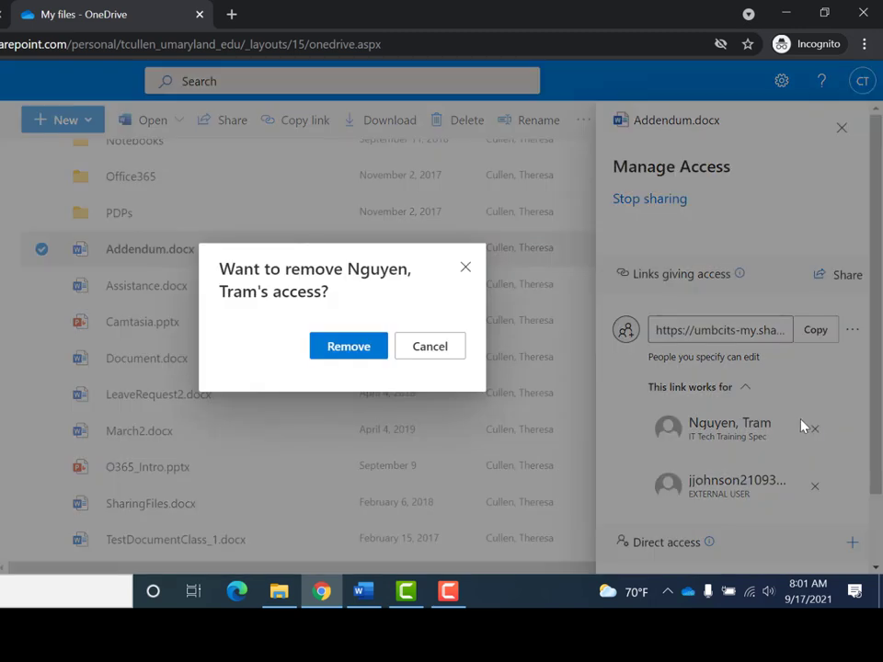
click(336, 354)
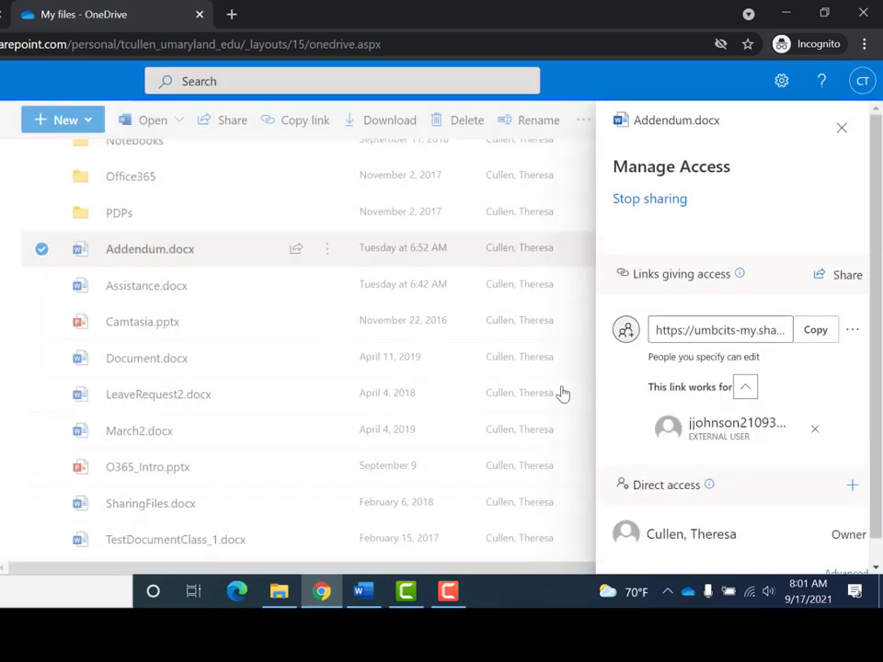
Keep the Addendum.docx sharing link at Can edit and close the access panel
click(668, 365)
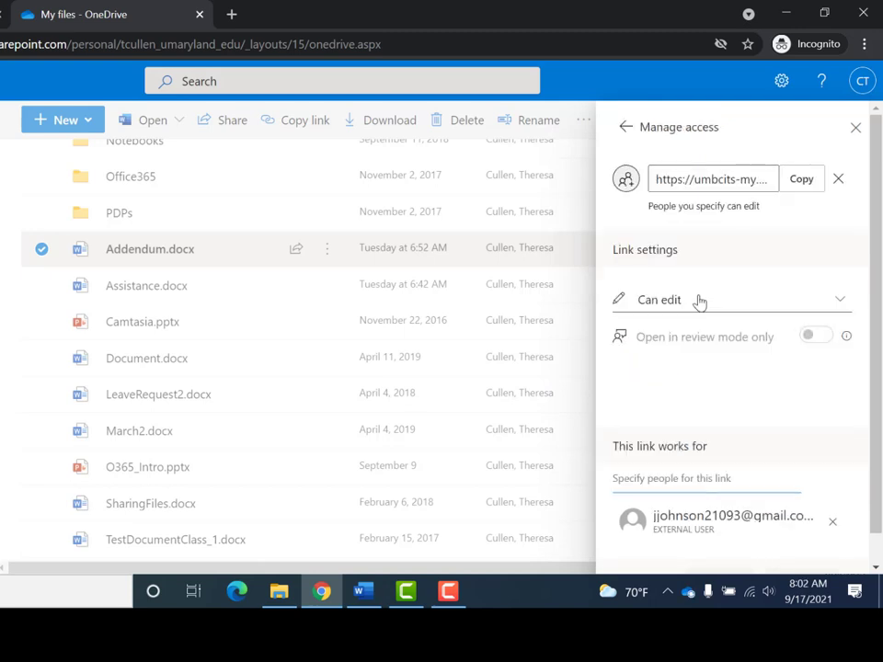
click(700, 302)
click(694, 332)
click(625, 129)
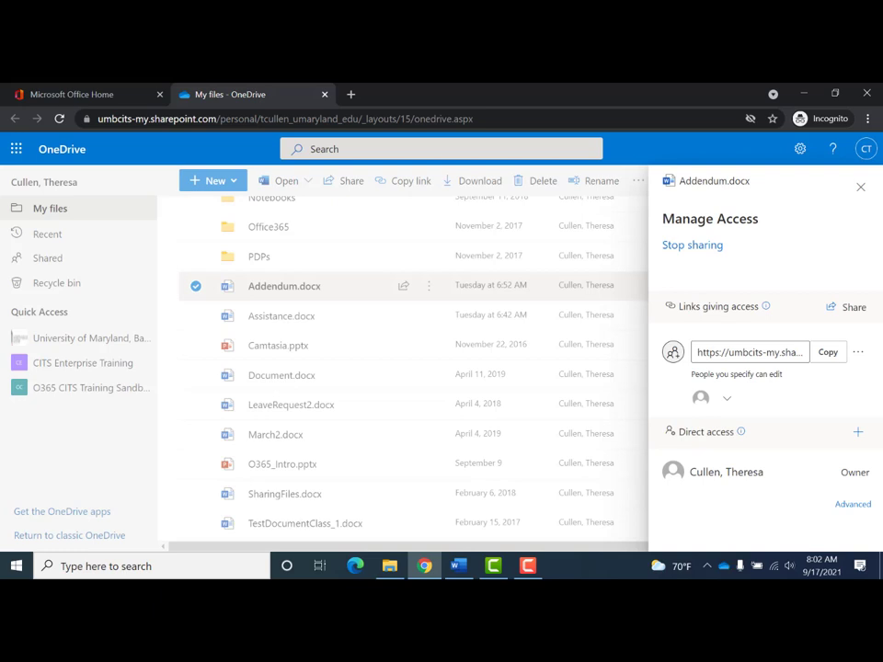
click(860, 191)
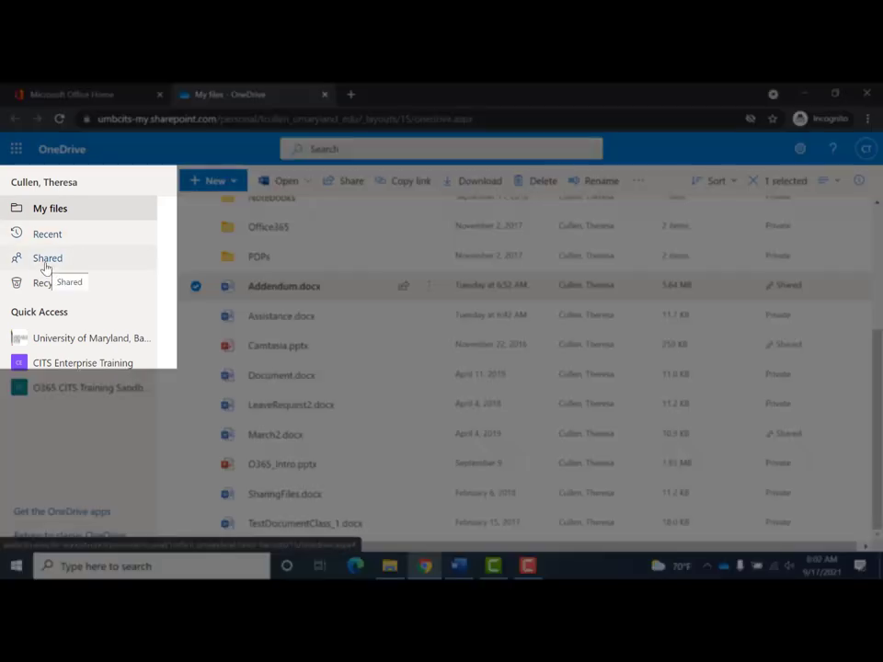
Show the Shared by you list and open Manage access for Addendum.docx
click(45, 266)
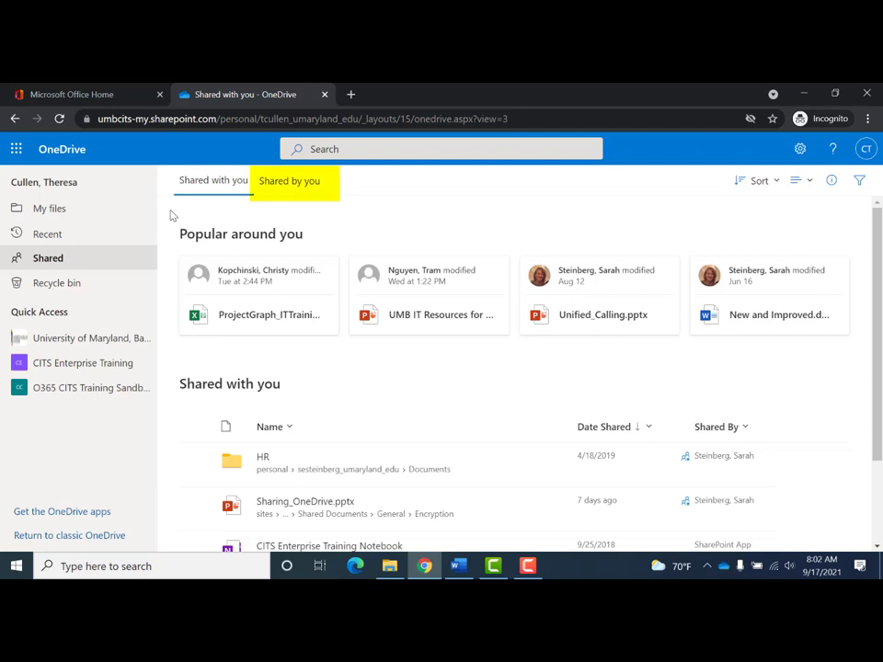
click(287, 186)
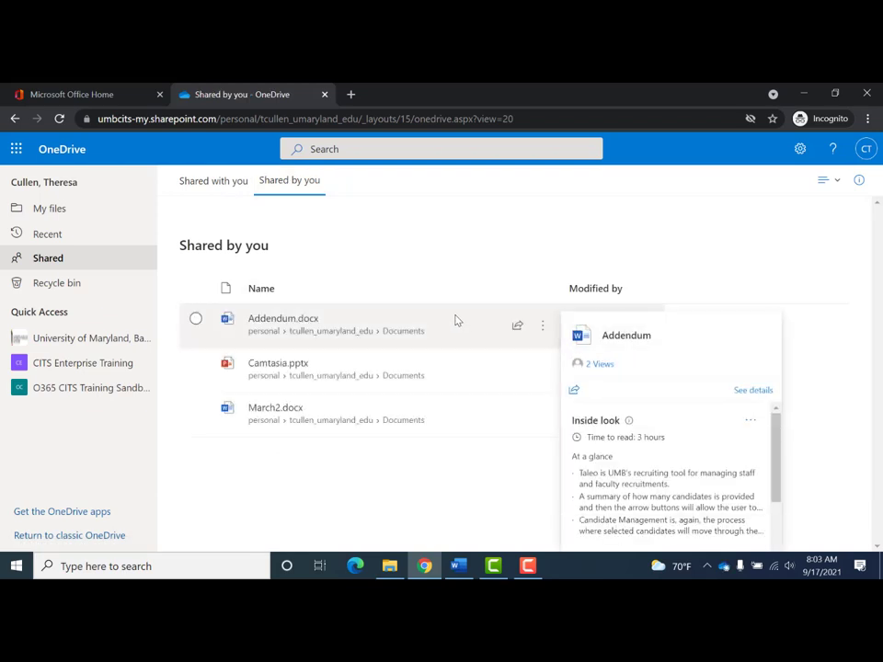
click(541, 328)
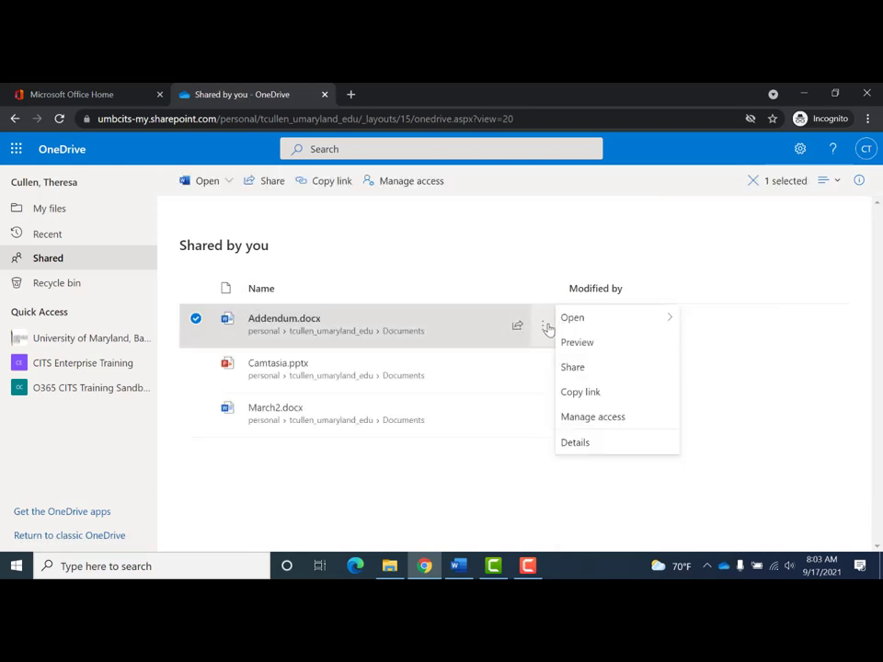
click(588, 421)
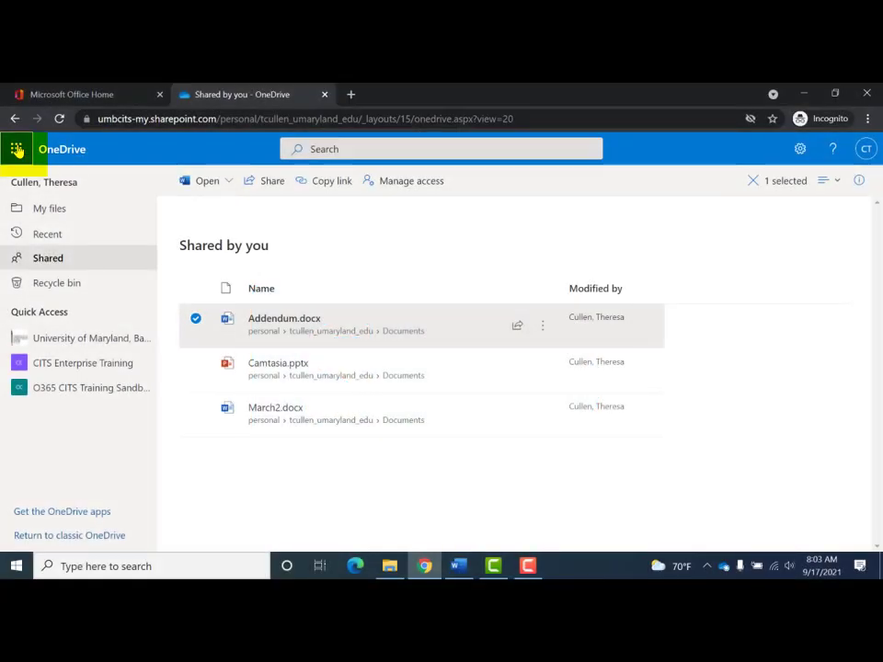
Go to the CITS Enterprise Training site's Documents library from Quick Access
click(16, 149)
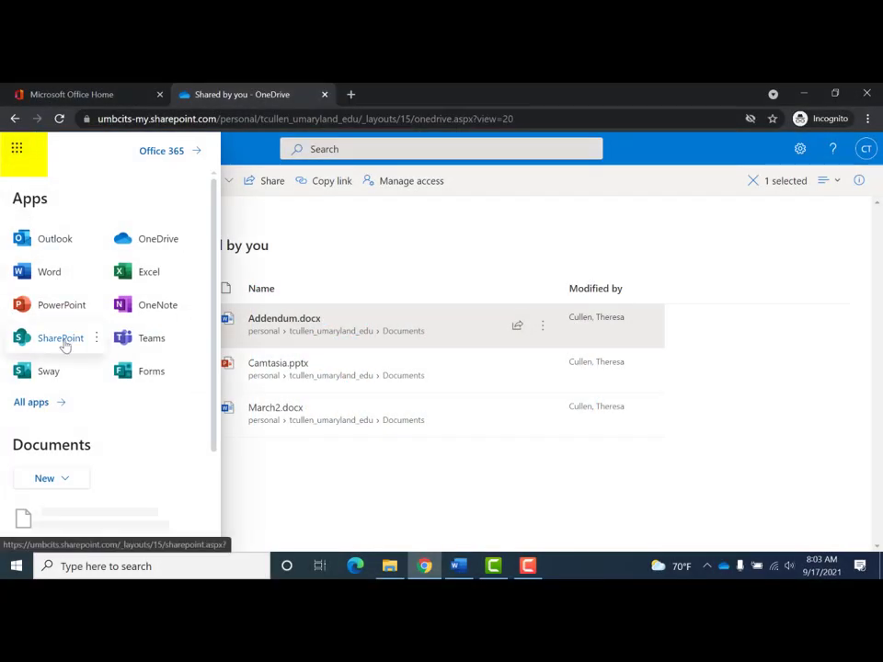
click(245, 148)
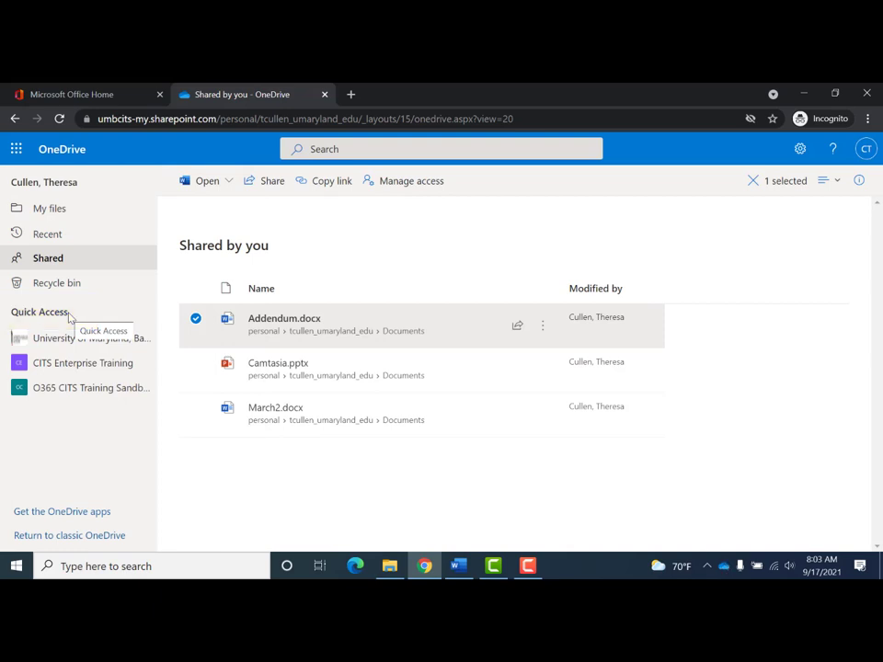
click(52, 363)
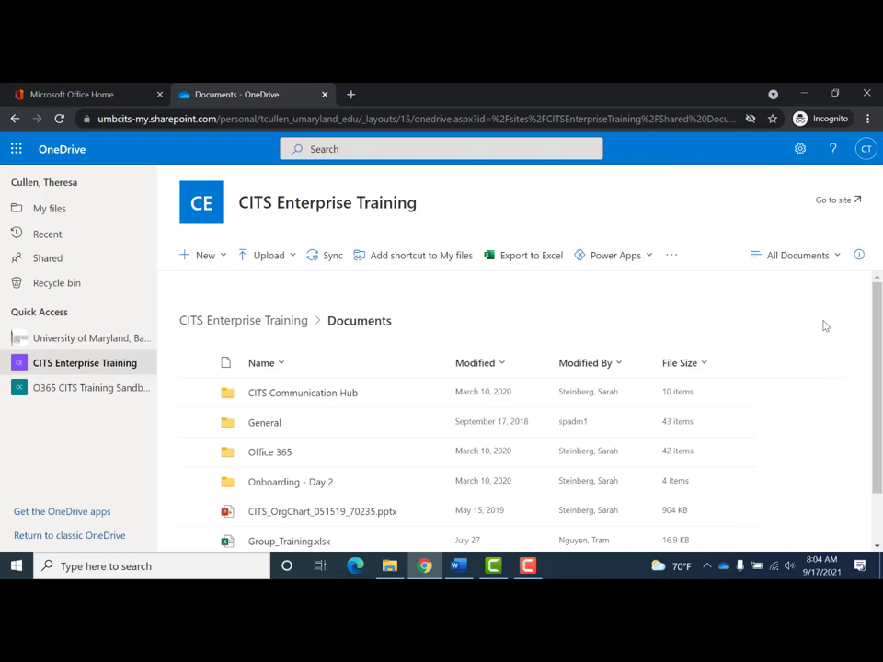
drag(875, 313, 878, 363)
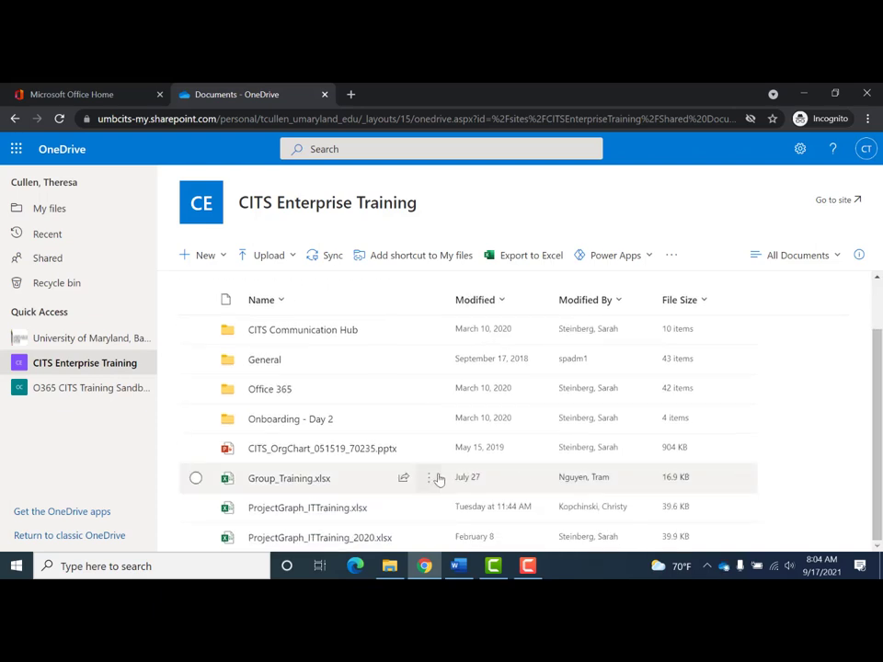
mouse_move(430, 478)
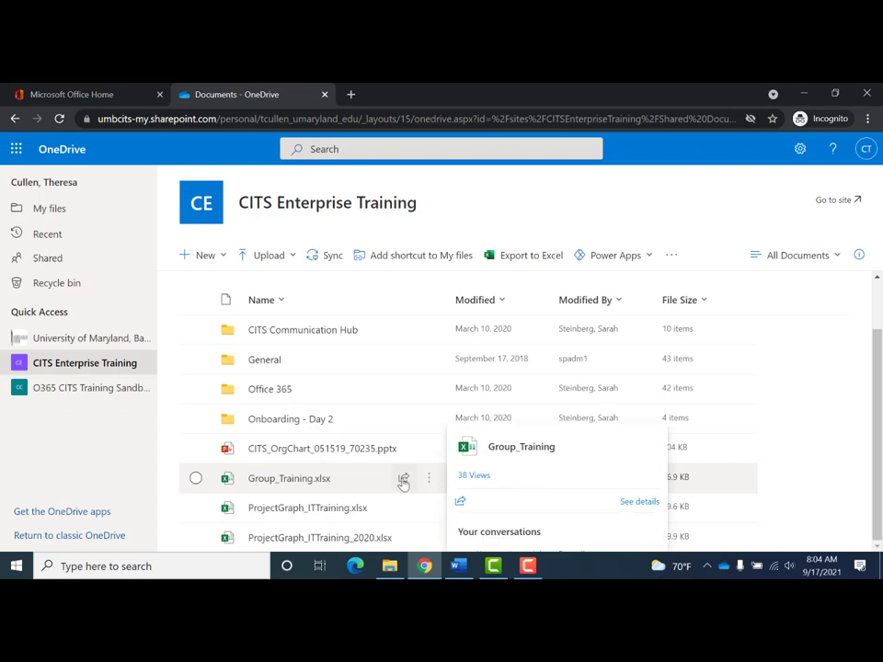
click(402, 479)
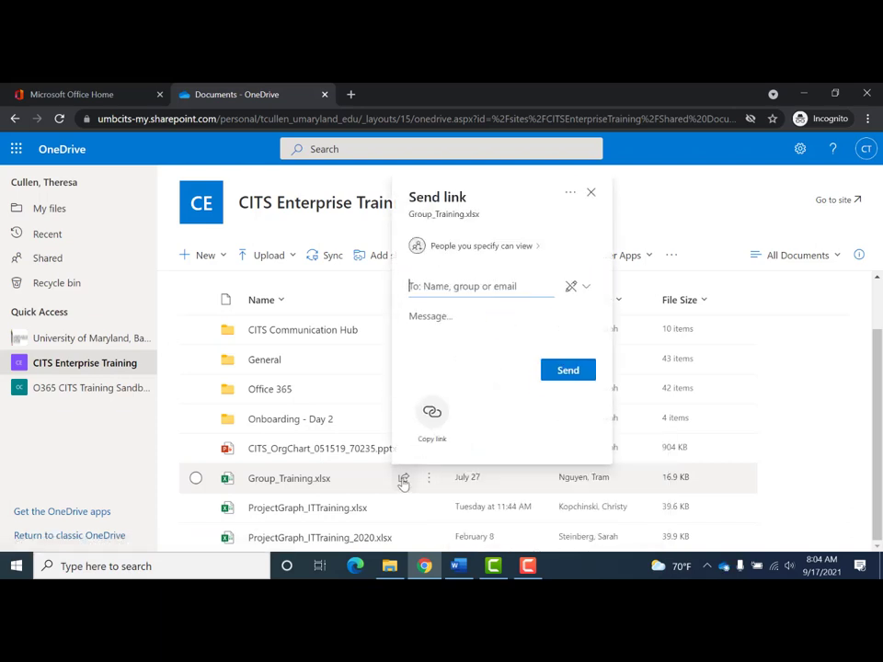
click(590, 191)
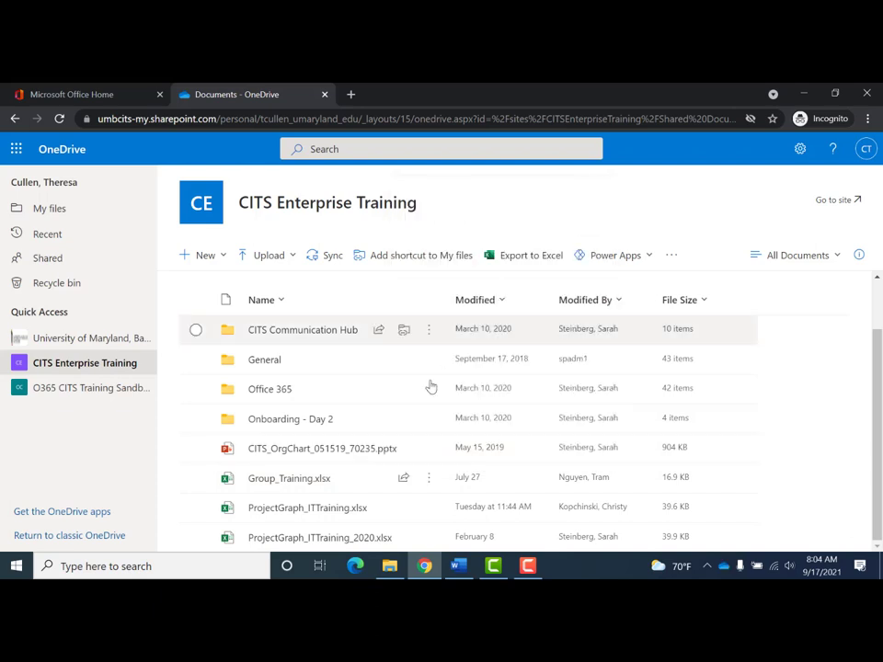
click(429, 479)
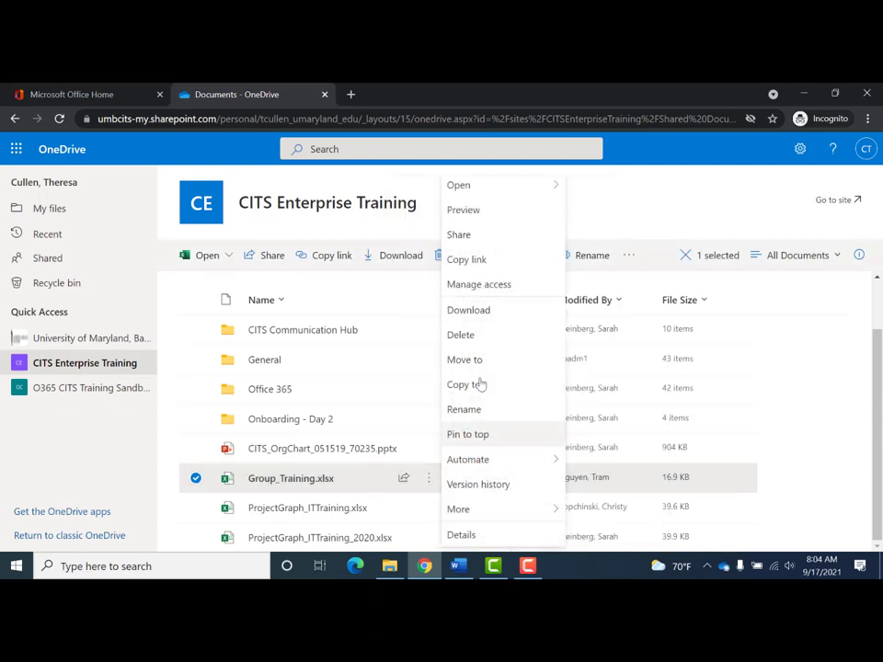
click(516, 290)
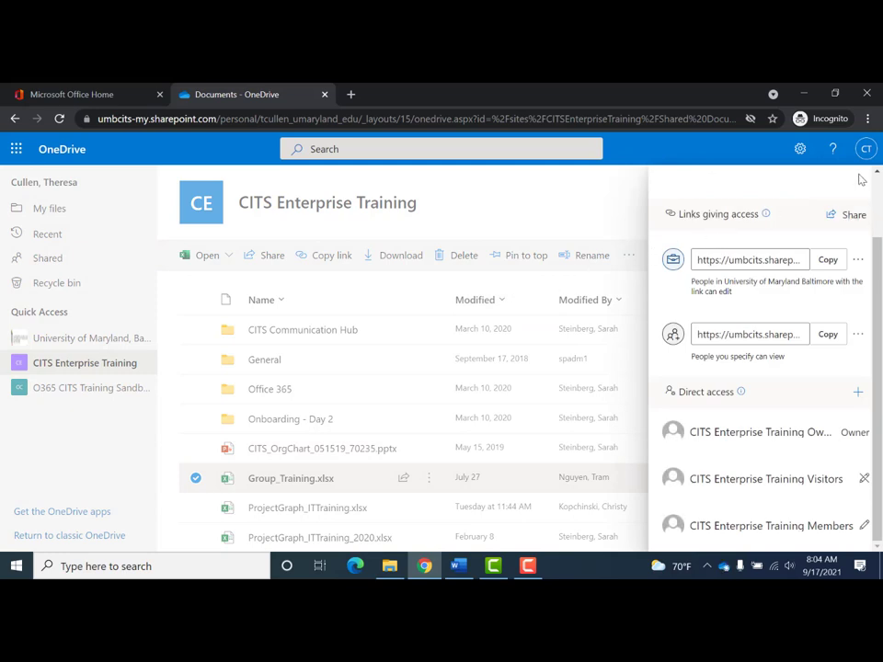
click(559, 204)
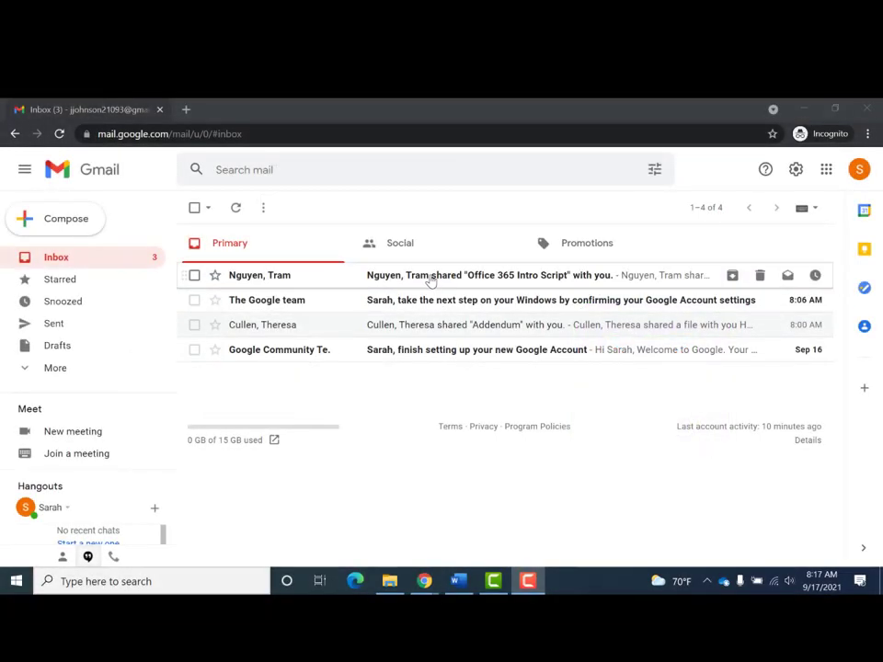
Open the Office 365 Intro Script sharing email in Gmail and follow its Open link
click(430, 278)
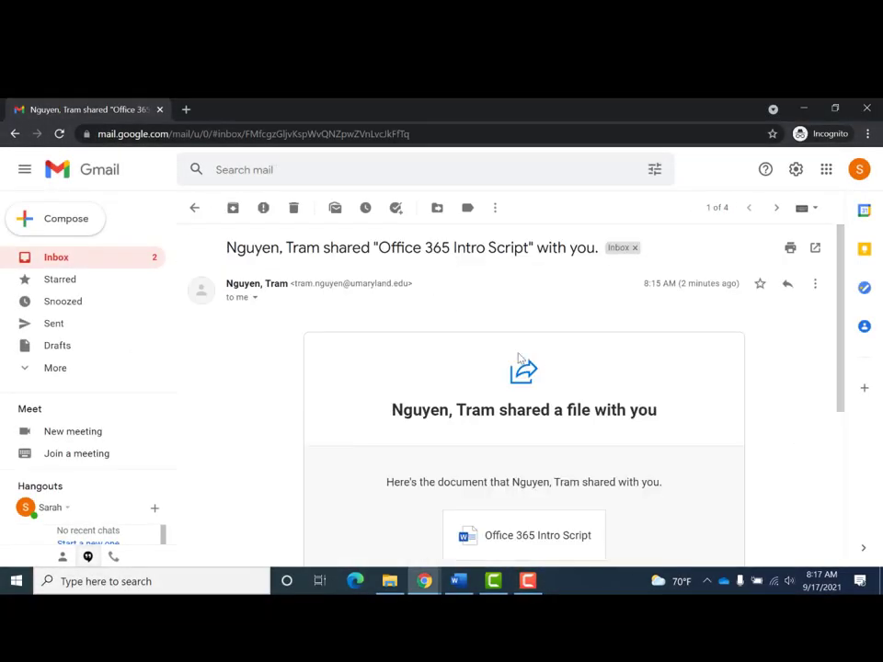
scroll(511, 350, down, 3)
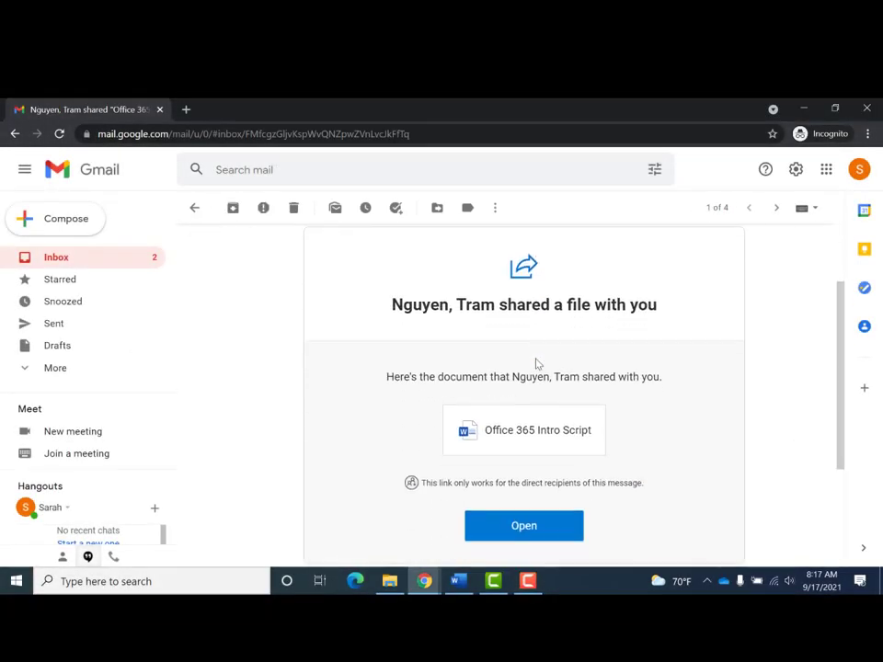
click(521, 497)
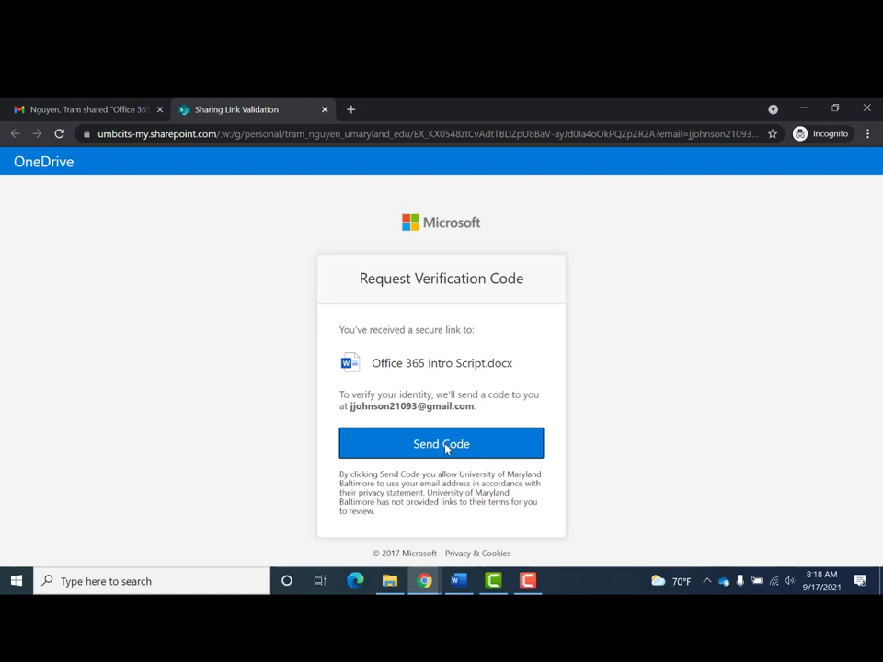
Request the emailed verification code, paste it in and verify to open Office 365 Intro Script.docx
click(445, 445)
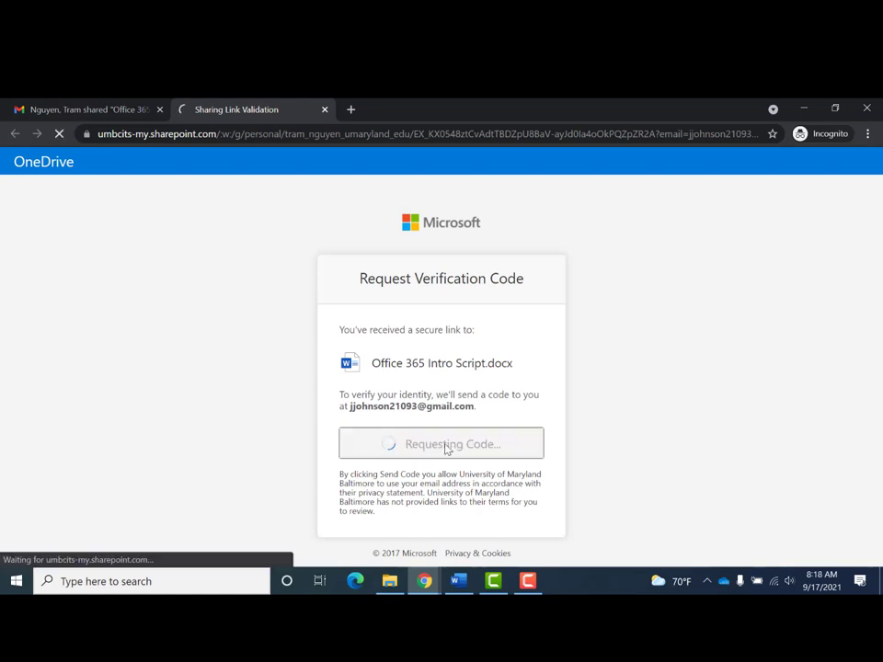
click(111, 112)
click(380, 281)
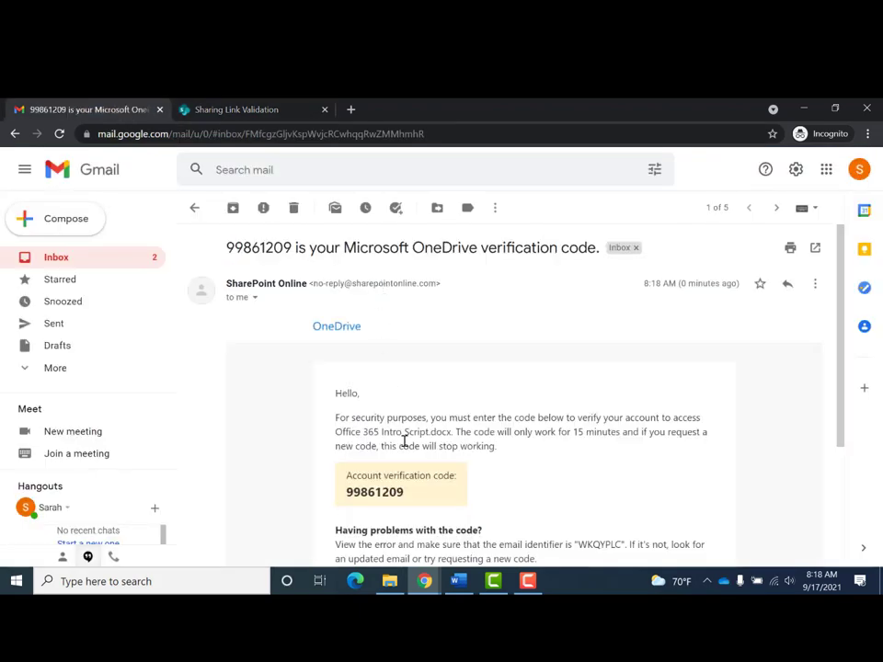
click(250, 110)
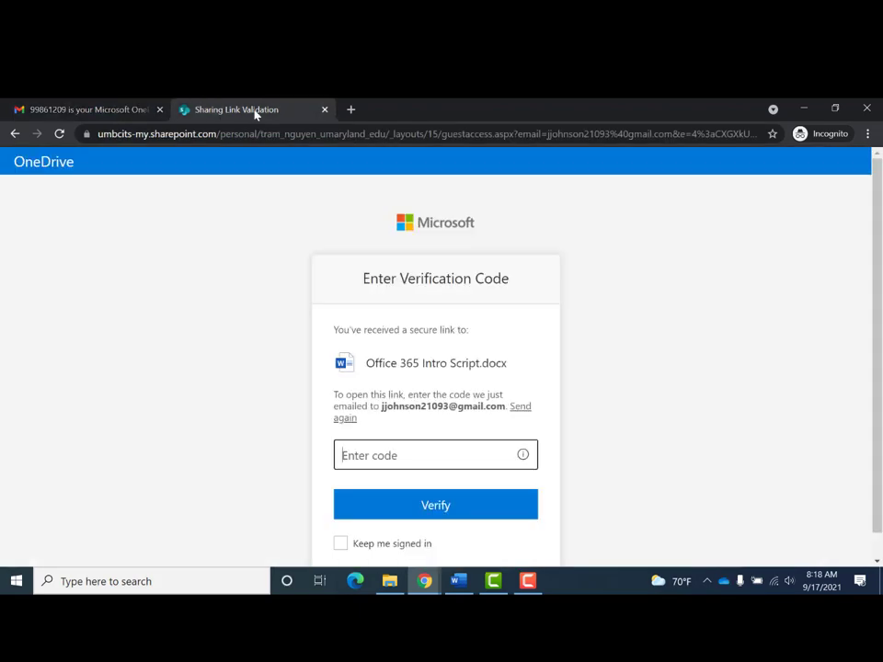
click(368, 454)
click(391, 504)
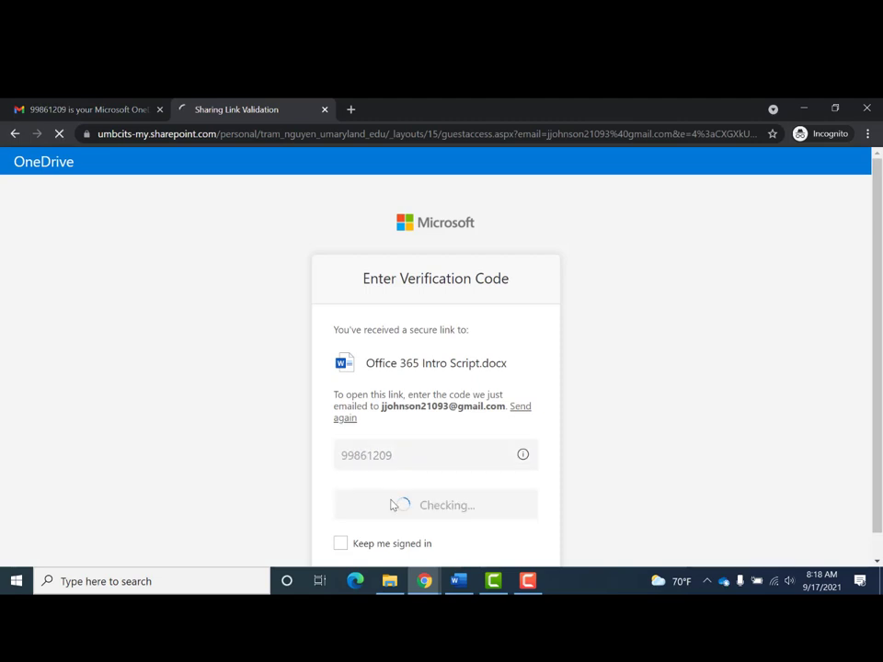